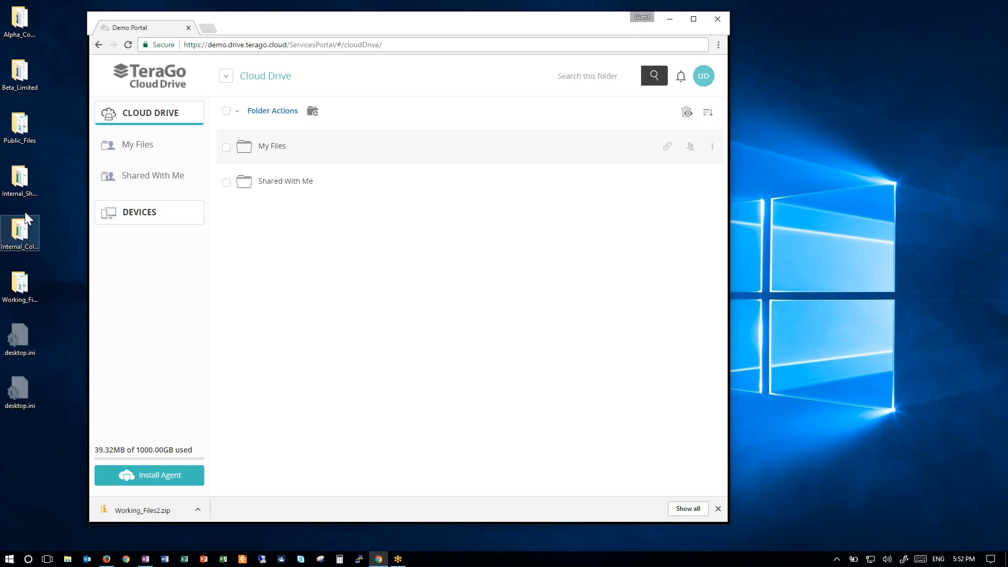
Upload the Internal_Share folder from the desktop to the Cloud Drive root and check the files inside it
left_click(22, 177)
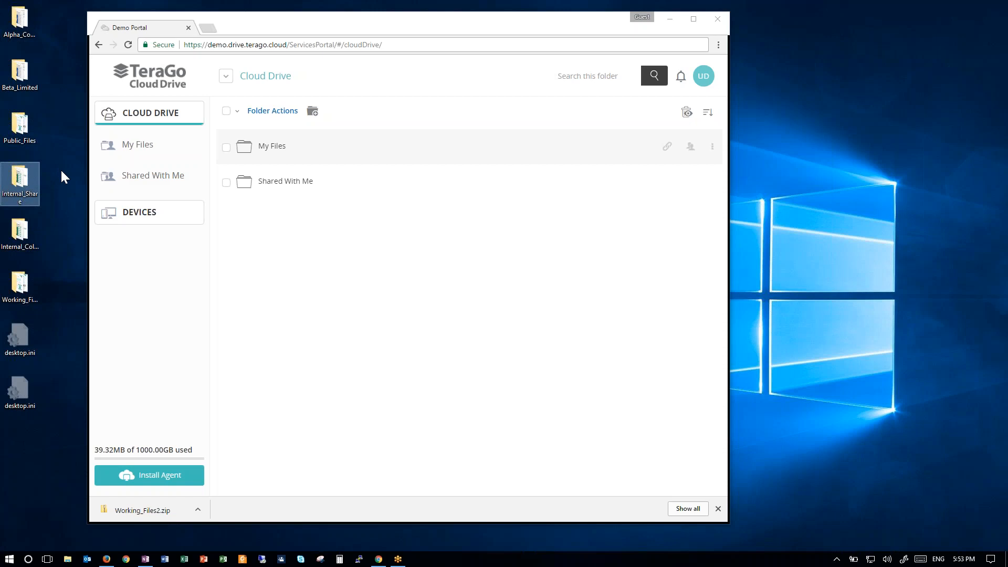
mouse_move(26, 176)
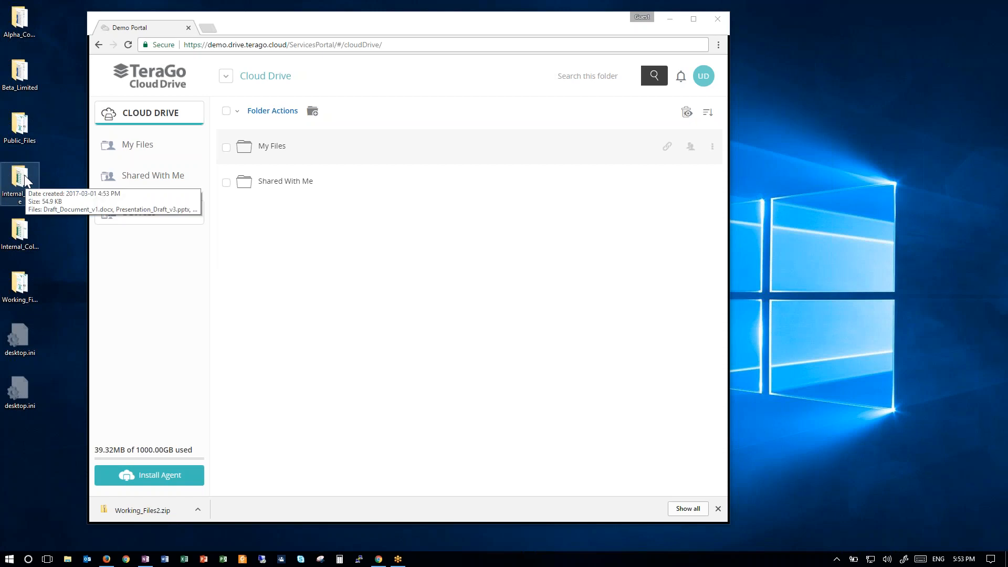
left_click_drag(24, 180, 380, 237)
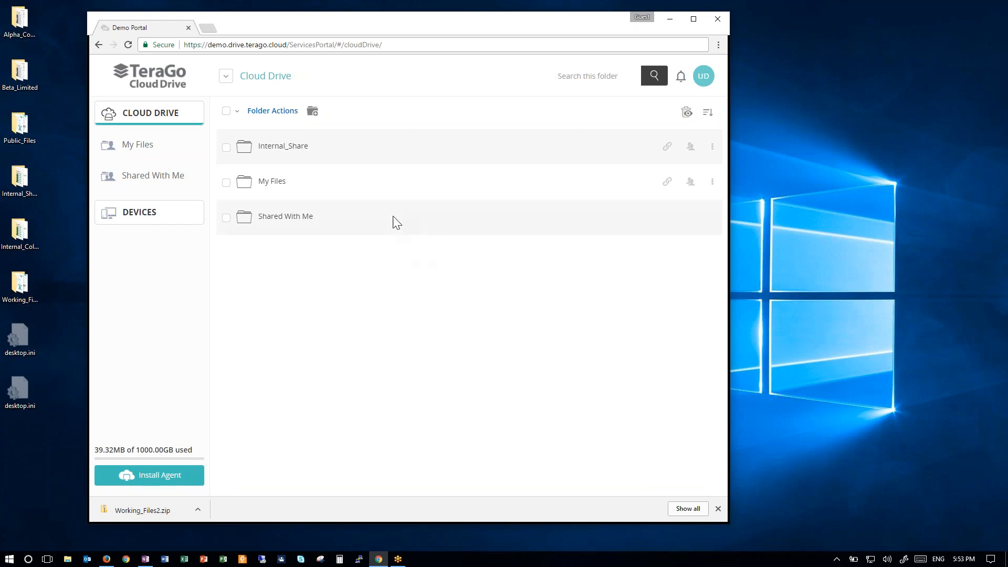
left_click(294, 149)
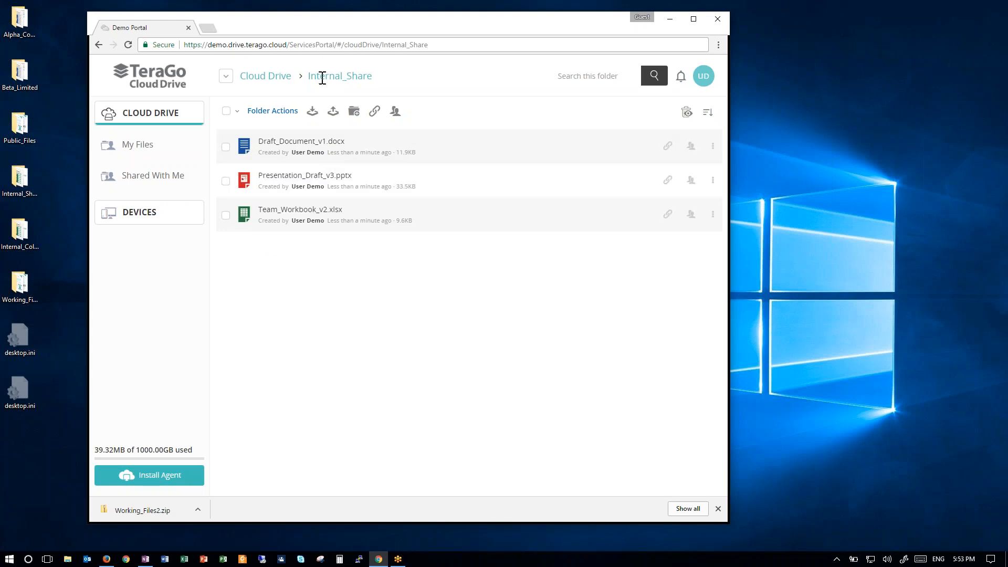
left_click(269, 78)
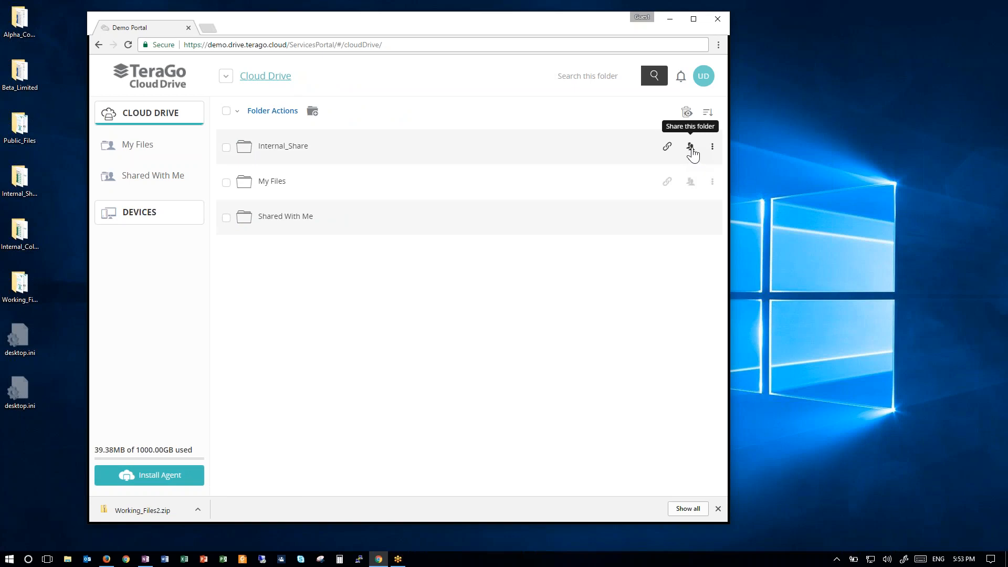
Add the team member, found by first name, to the Internal_Share folder's sharing list with Read Only permission
left_click(691, 147)
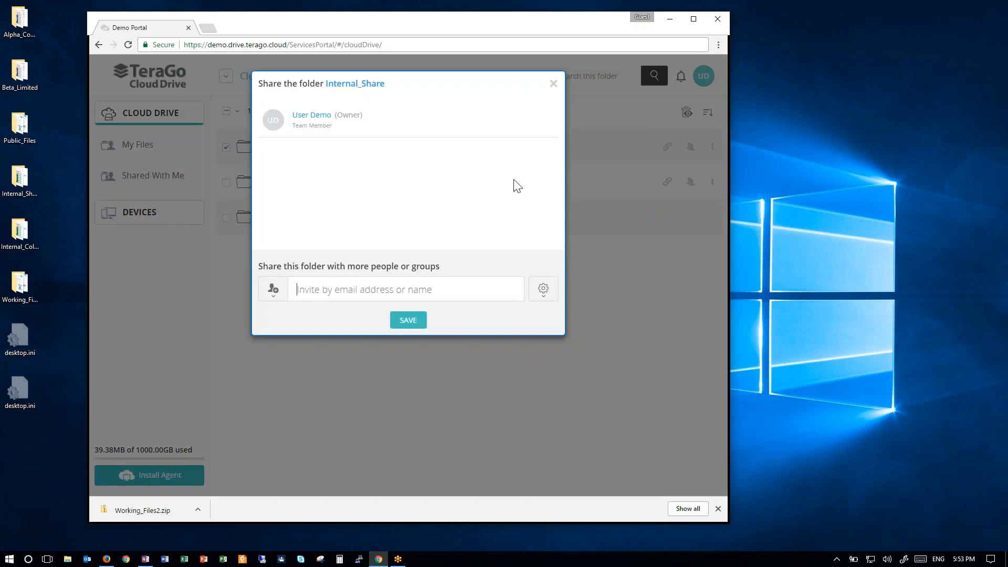
left_click(363, 294)
type("bob")
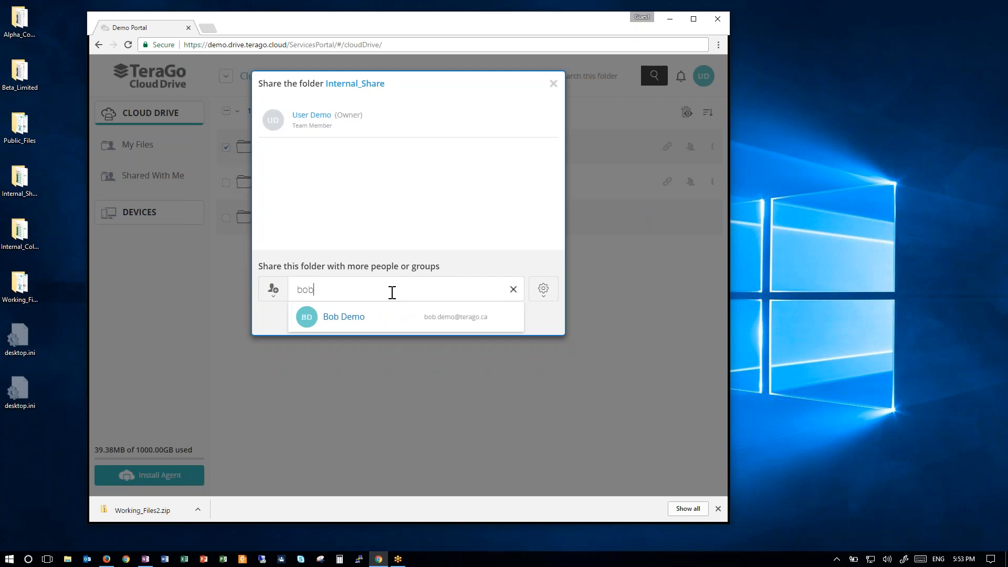
left_click(361, 324)
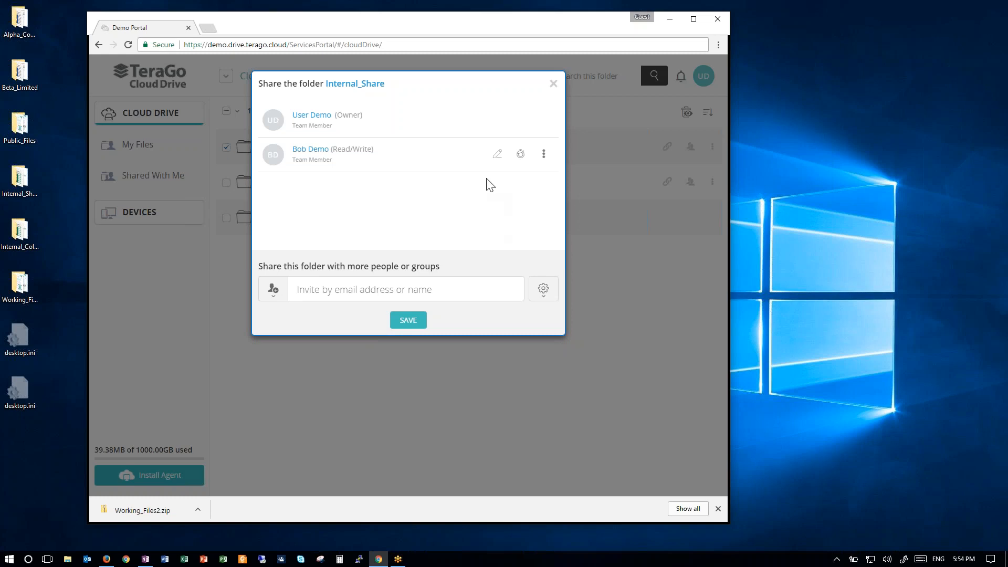
left_click(497, 155)
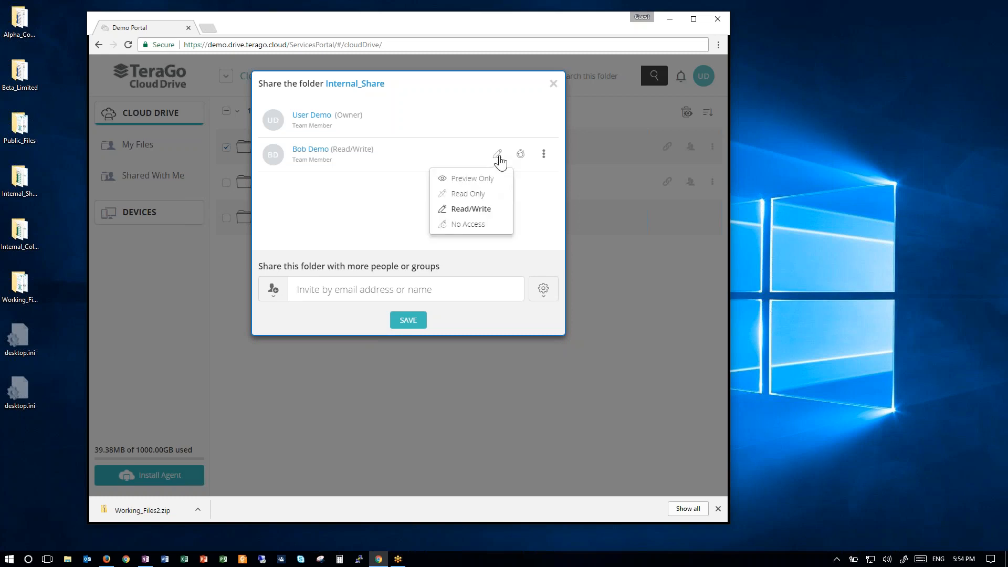
left_click(470, 194)
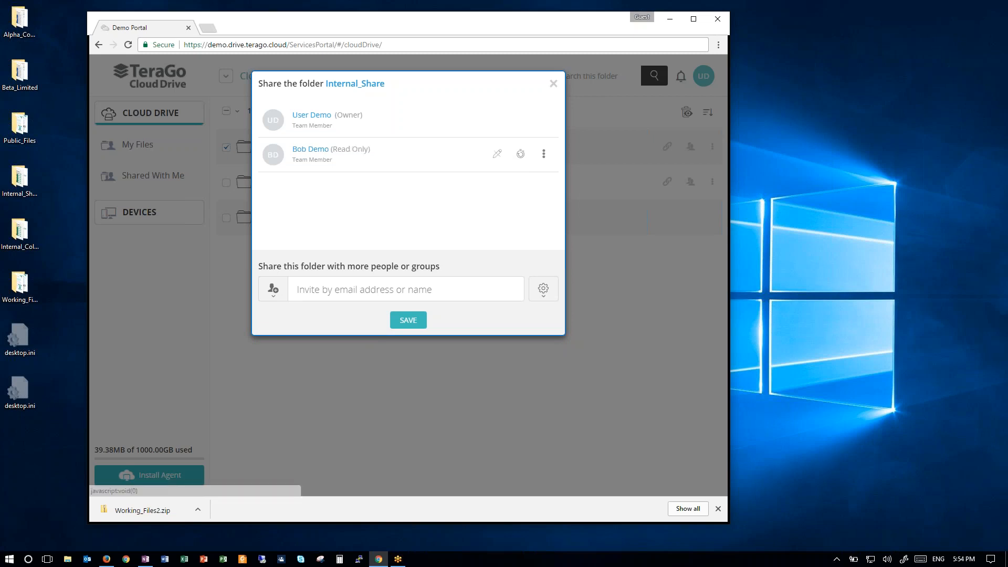
Set the team member's access to Internal_Share to expire on May 23, 2017
left_click(521, 158)
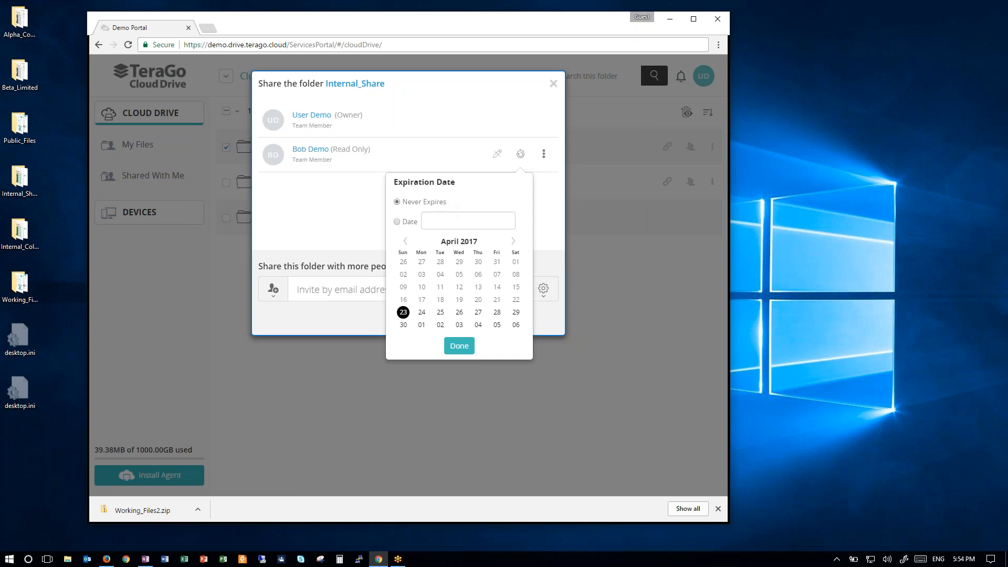
left_click(513, 241)
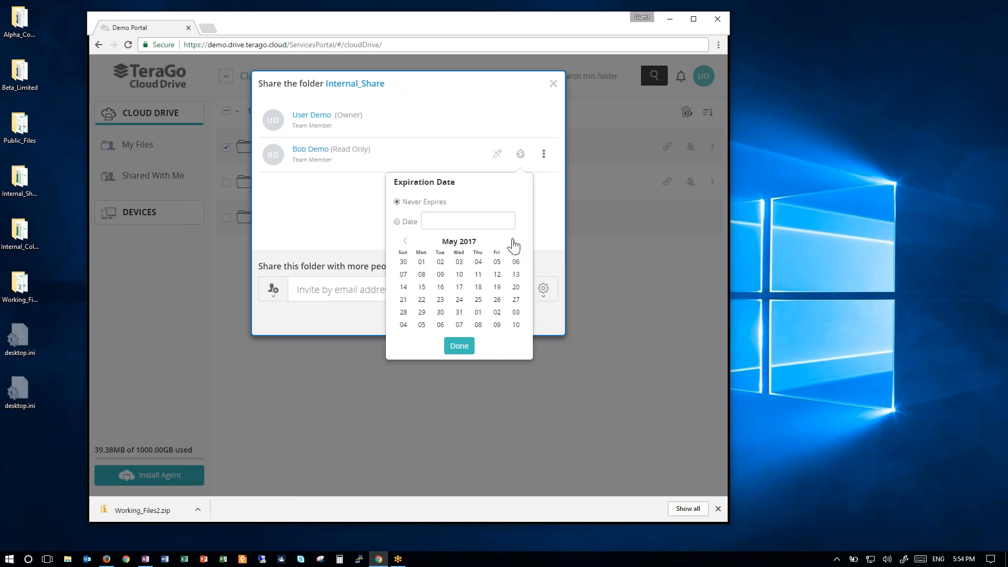
left_click(441, 304)
left_click(549, 172)
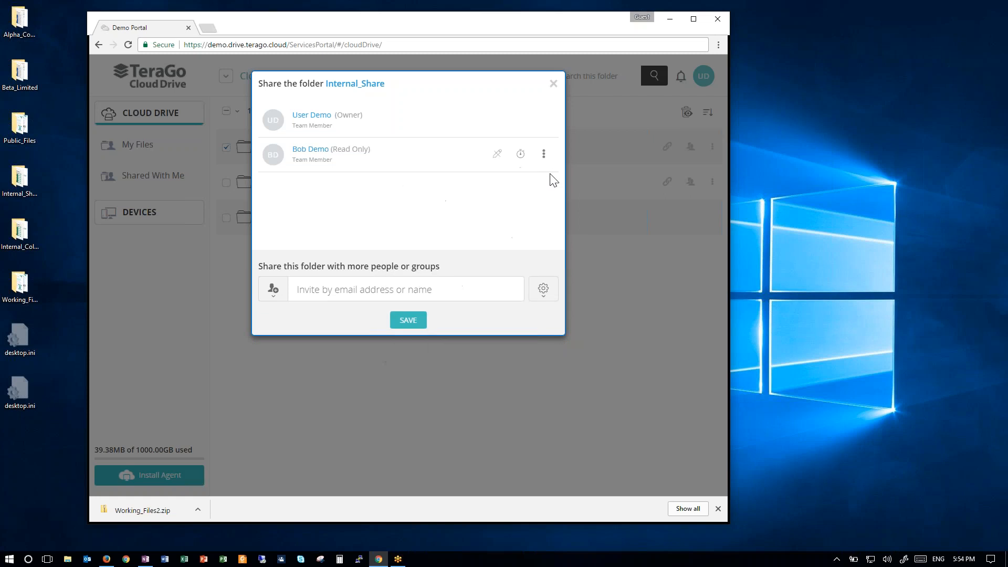
Check the option for removing the team member, save the Internal_Share sharing settings and deselect the folder
left_click(544, 158)
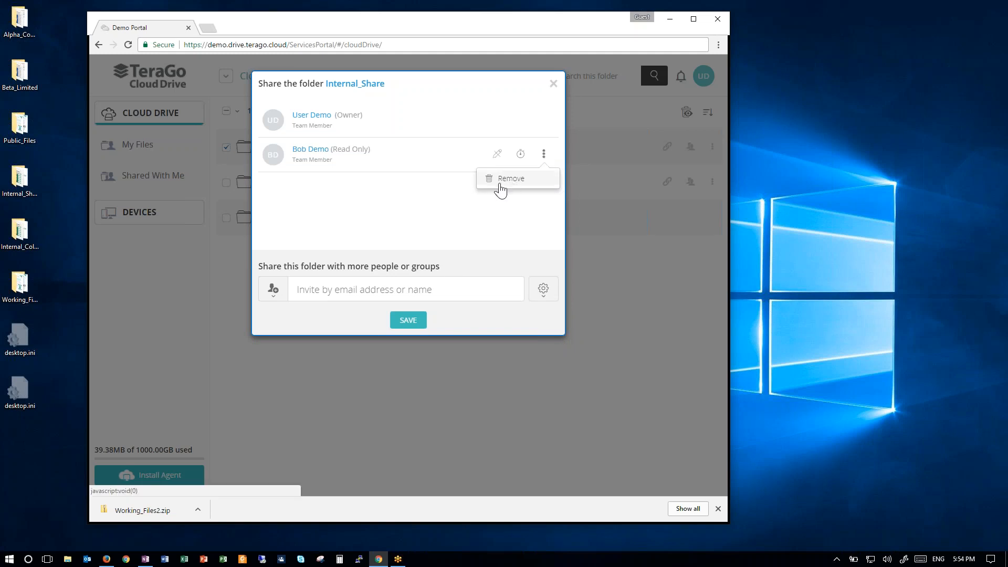
left_click(413, 224)
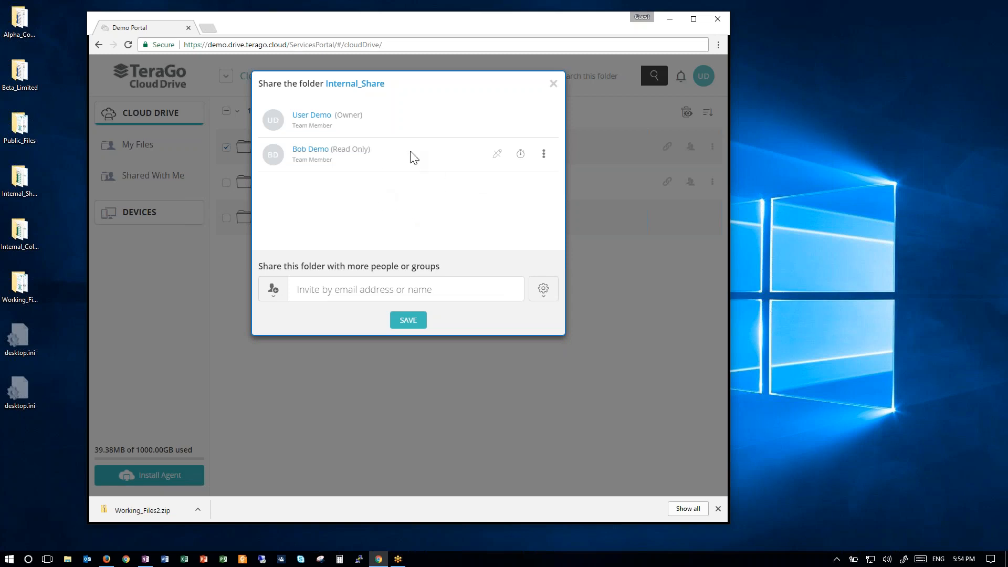
left_click(408, 322)
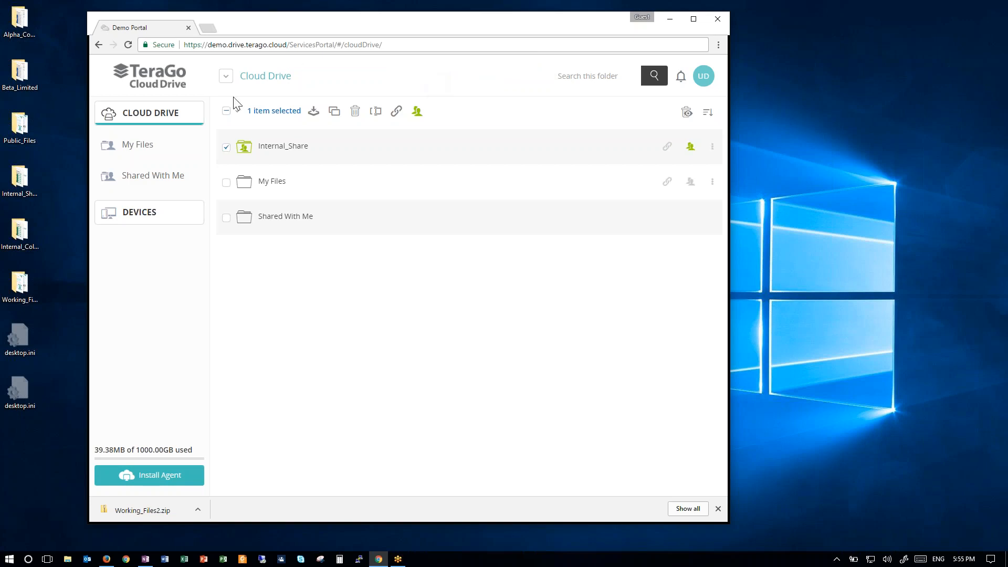
left_click(226, 148)
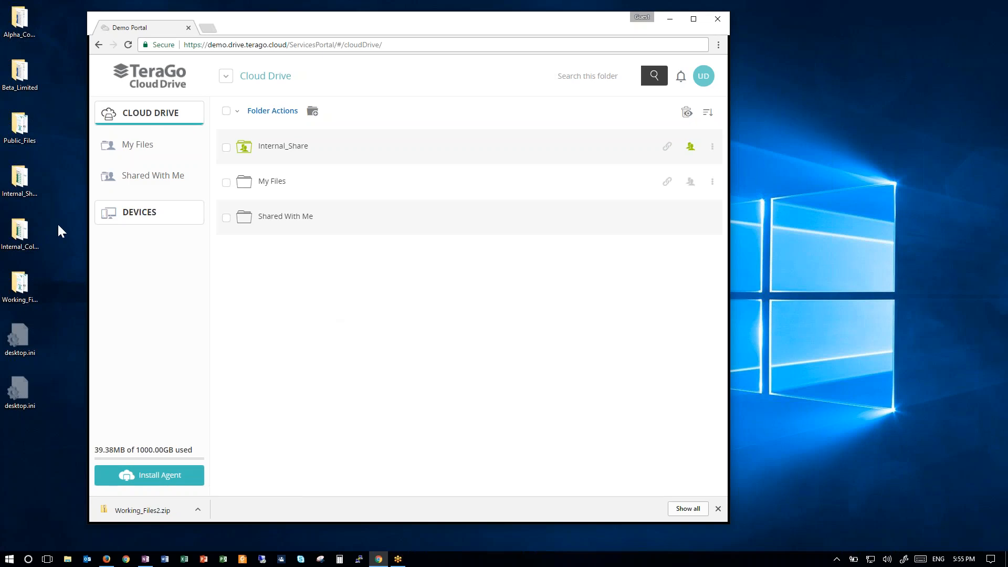
Upload the Internal_Collaboration folder from the desktop to the Cloud Drive root and add the same team member to its sharing list
left_click(21, 228)
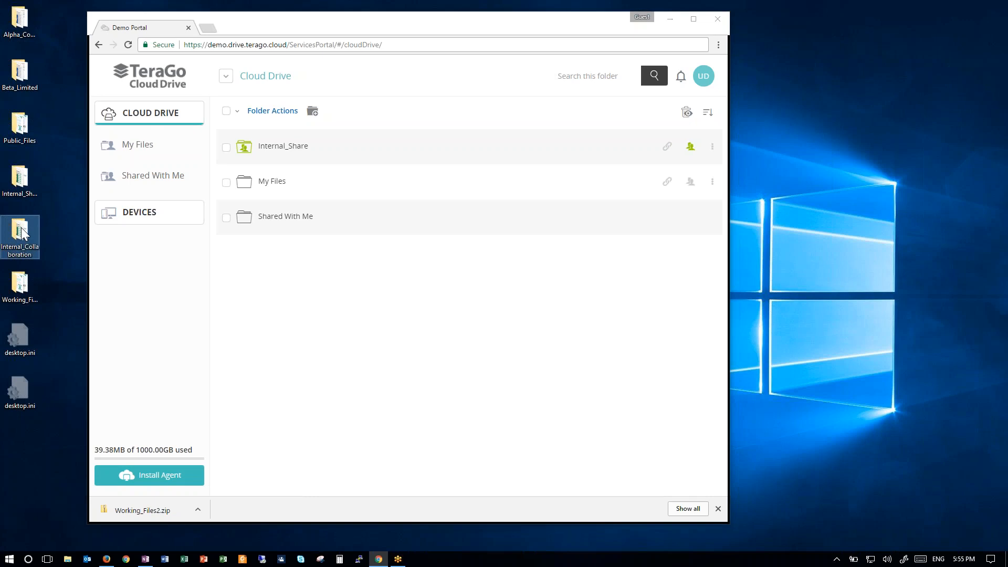
left_click_drag(42, 236, 383, 274)
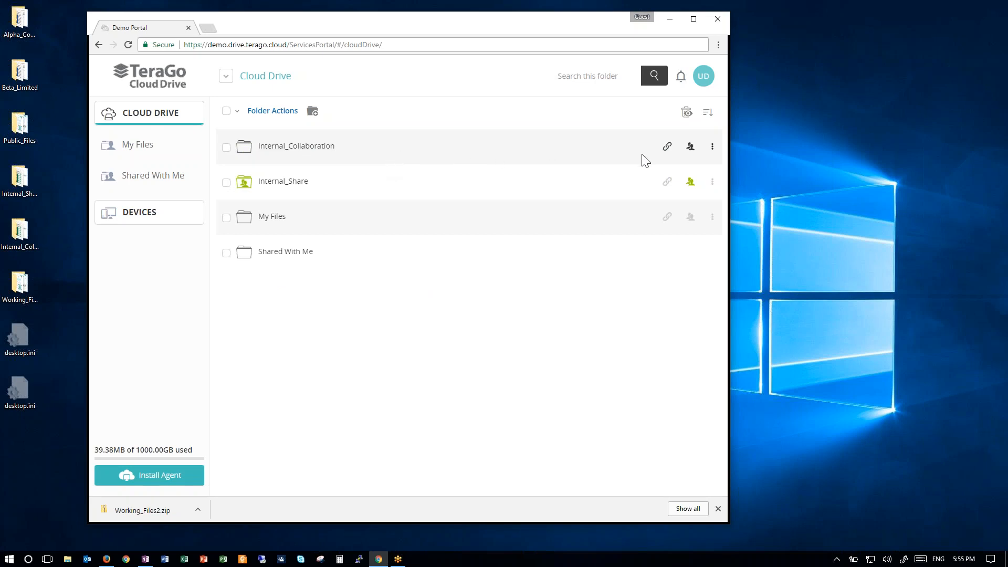
left_click(691, 147)
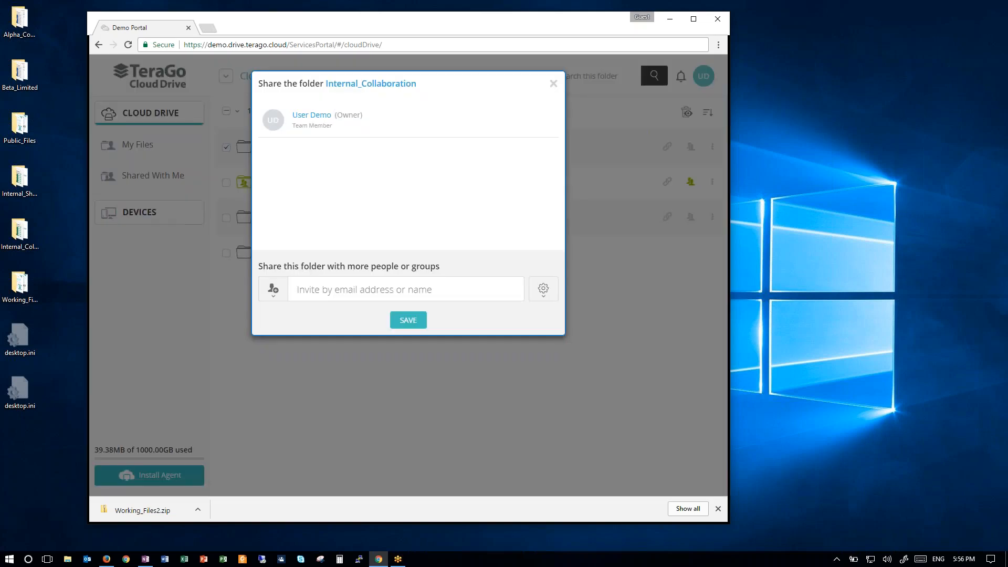
left_click(345, 288)
type("bob")
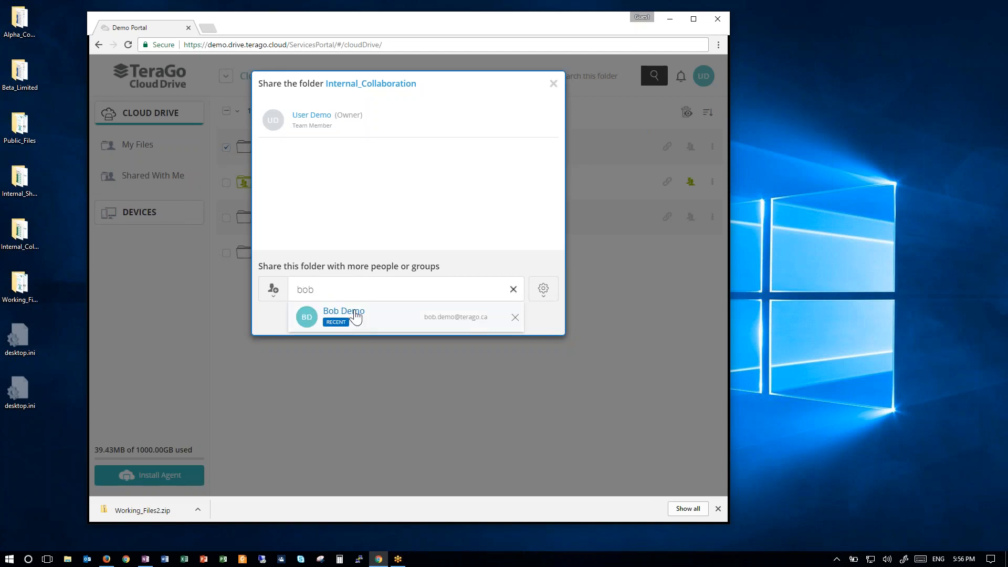
left_click(356, 315)
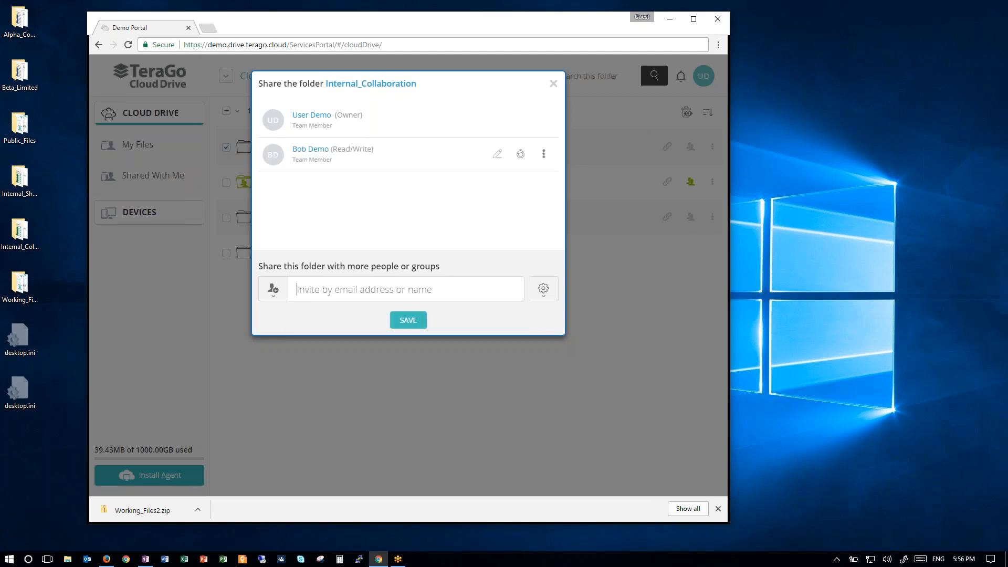
Examine the team member's permission levels and expiration date options for the Internal_Collaboration folder
left_click(498, 155)
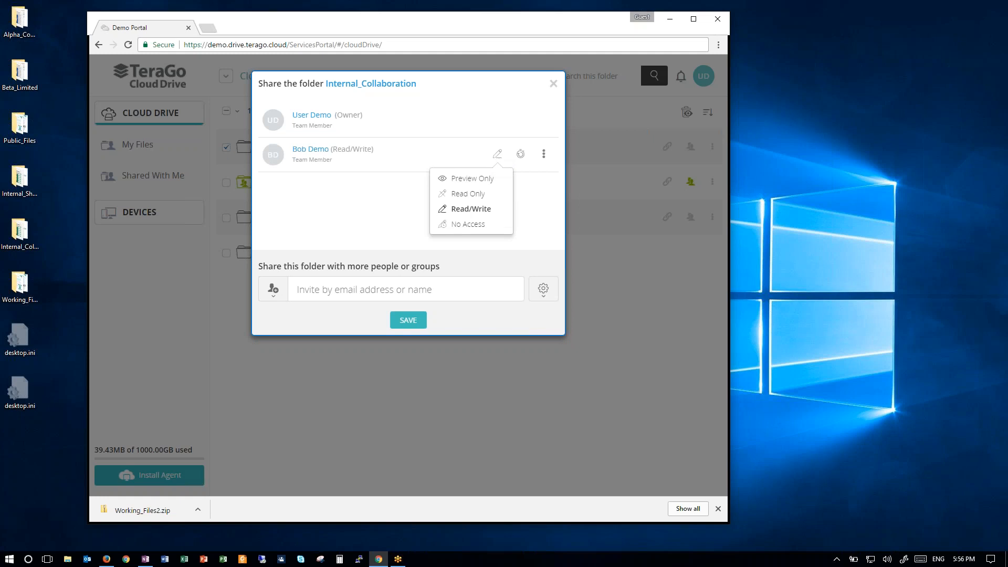
left_click(463, 216)
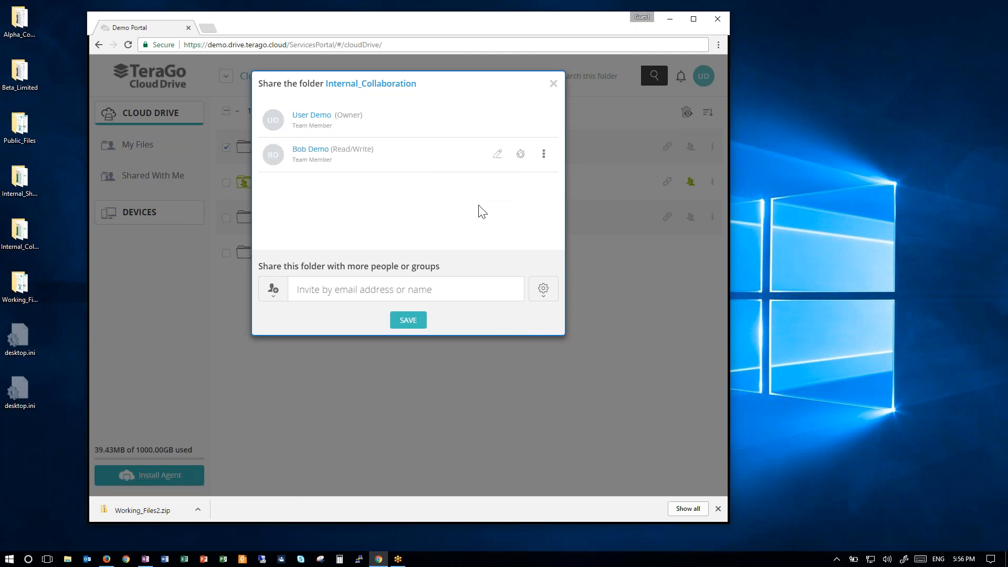
left_click(520, 154)
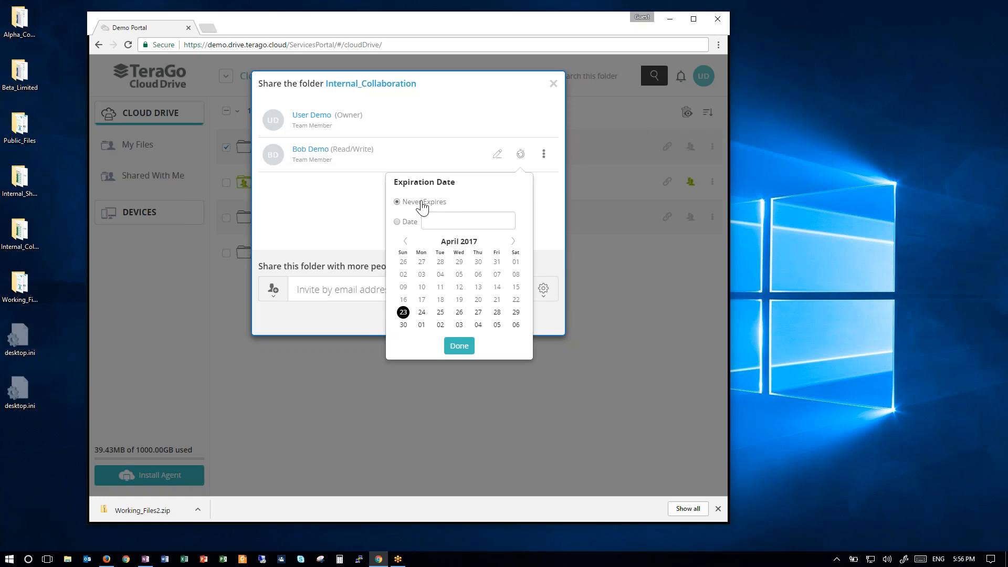
left_click(543, 198)
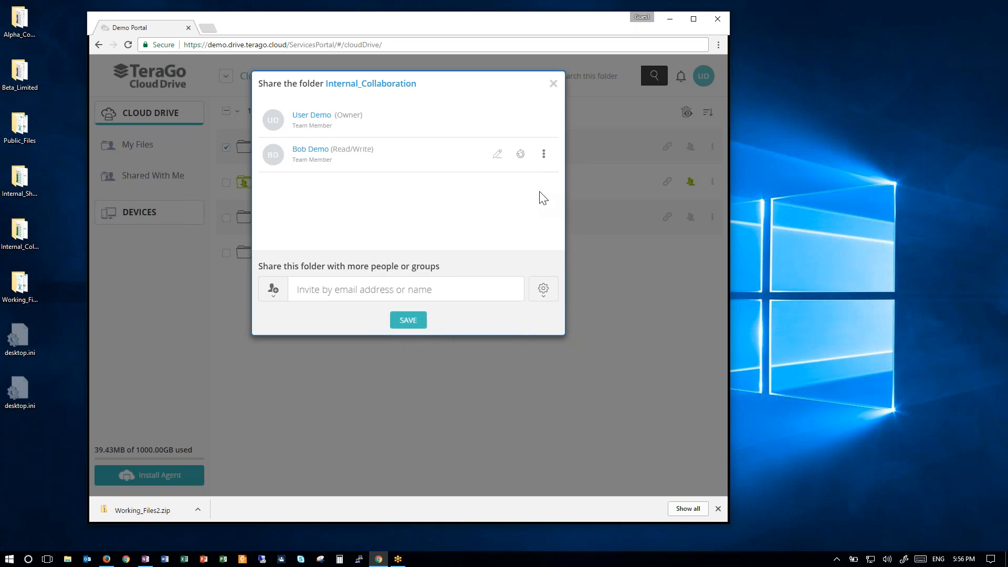
Toggle the option allowing team members to reshare this folder off and back on, and save the Internal_Collaboration share
left_click(545, 297)
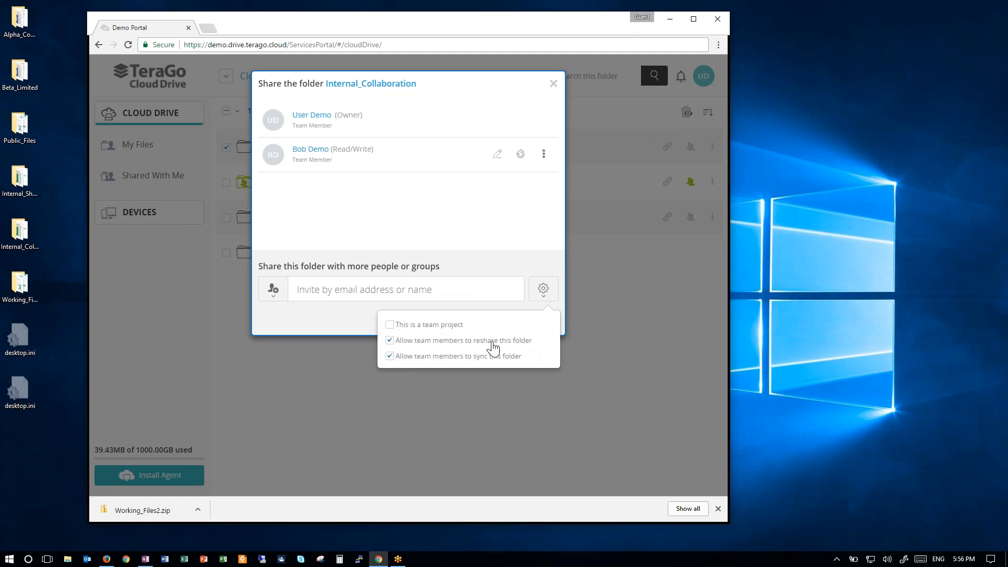
left_click(397, 341)
left_click(389, 343)
left_click(553, 292)
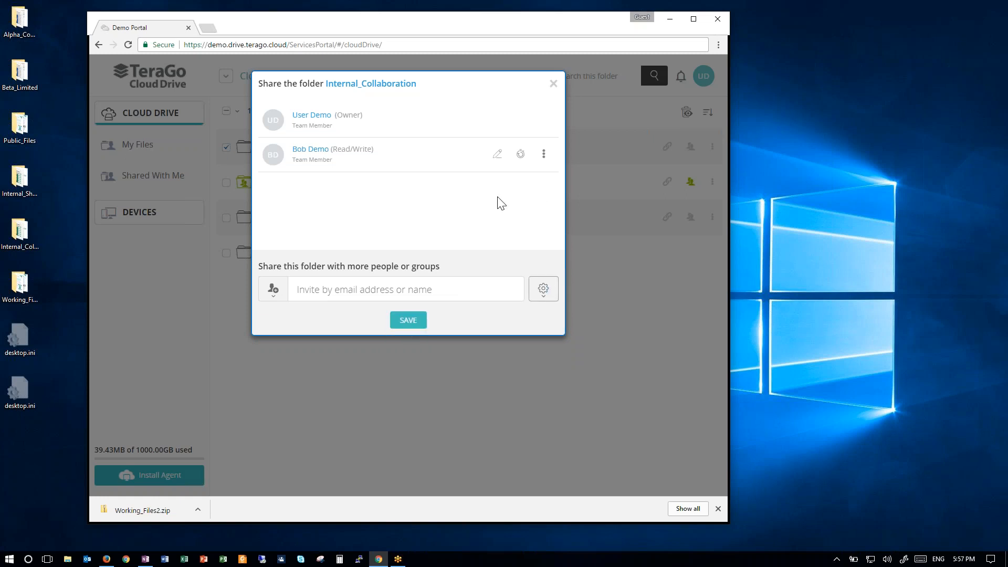
left_click(409, 325)
left_click(410, 325)
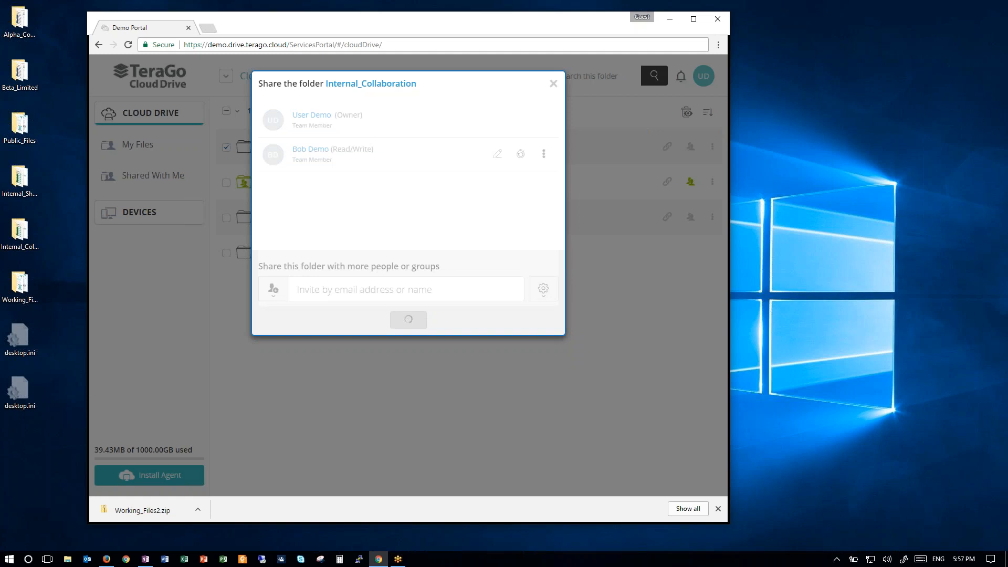